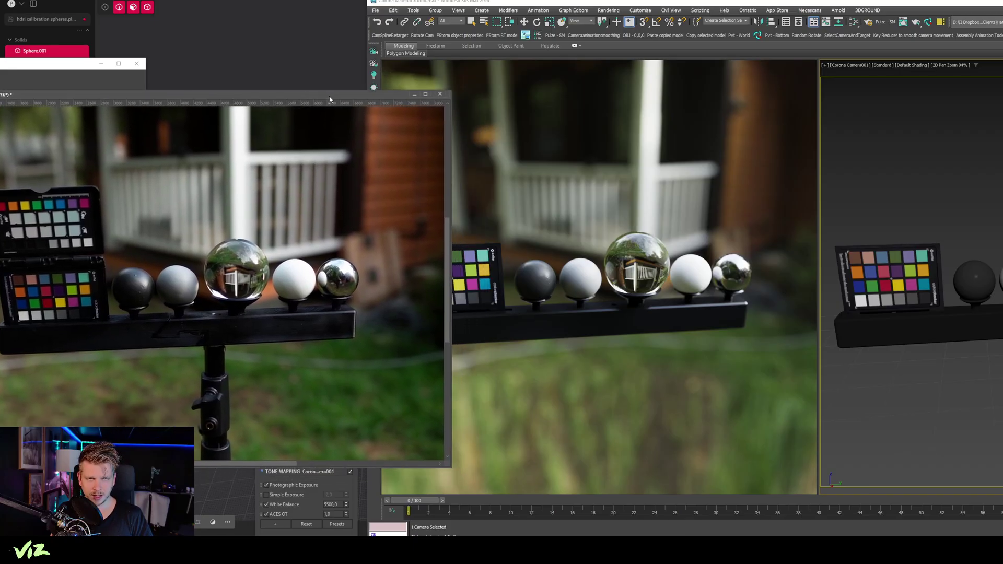
- Line up the reference photo window beside the Corona render and reframe the camera view to match the photo
left_click_drag(329, 98, 344, 91)
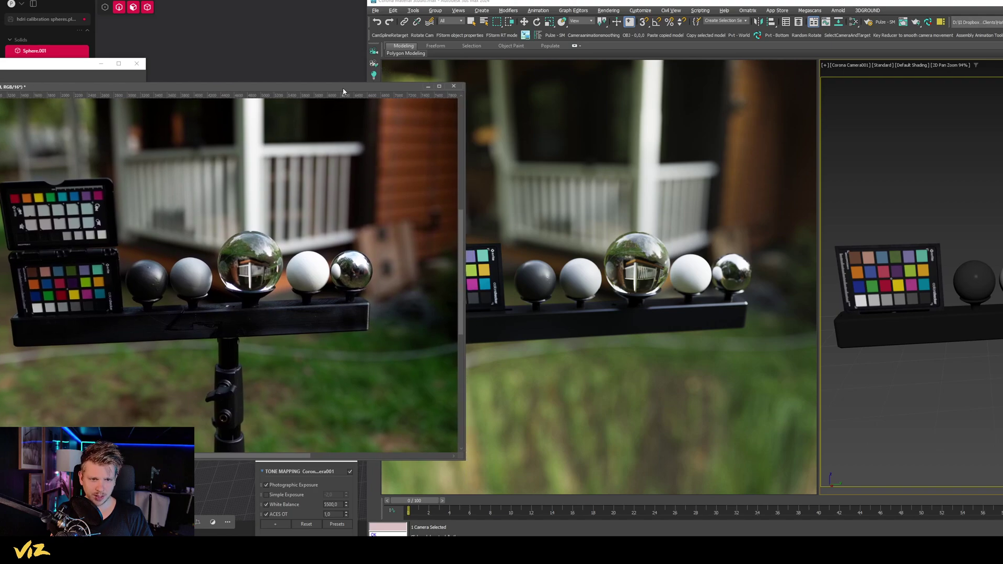
left_click(901, 175)
middle_click_drag(898, 197, 890, 176)
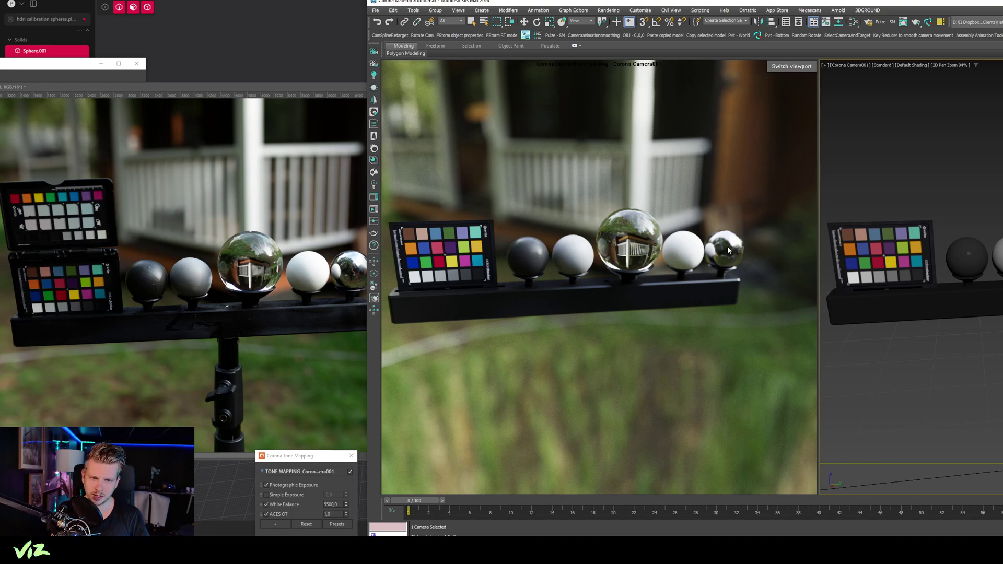
middle_click_drag(909, 231, 906, 233)
middle_click_drag(898, 202, 903, 202)
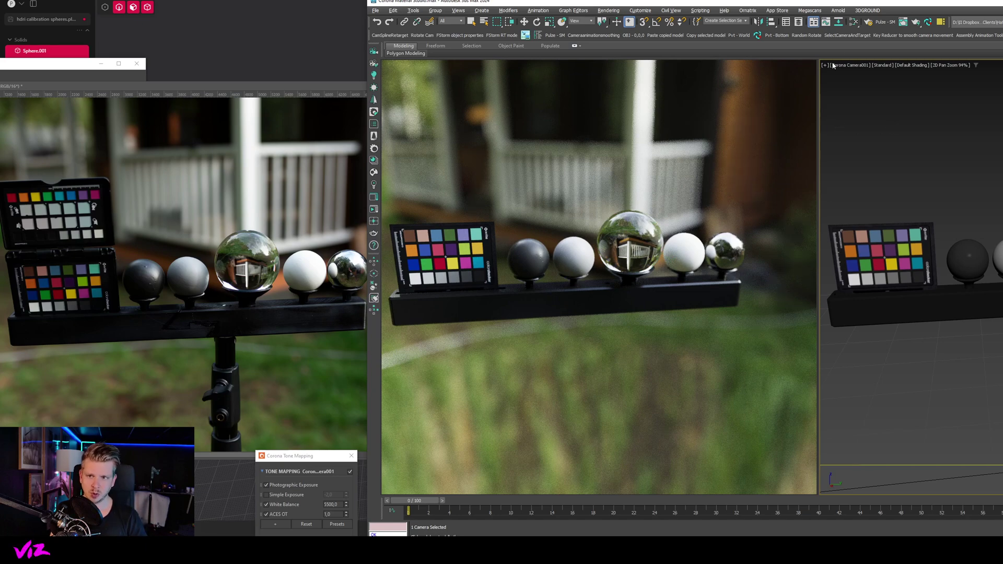
- Switch the ACES OT operator off and back on in the camera's tone mapping to compare the render with the photo
left_click(849, 64)
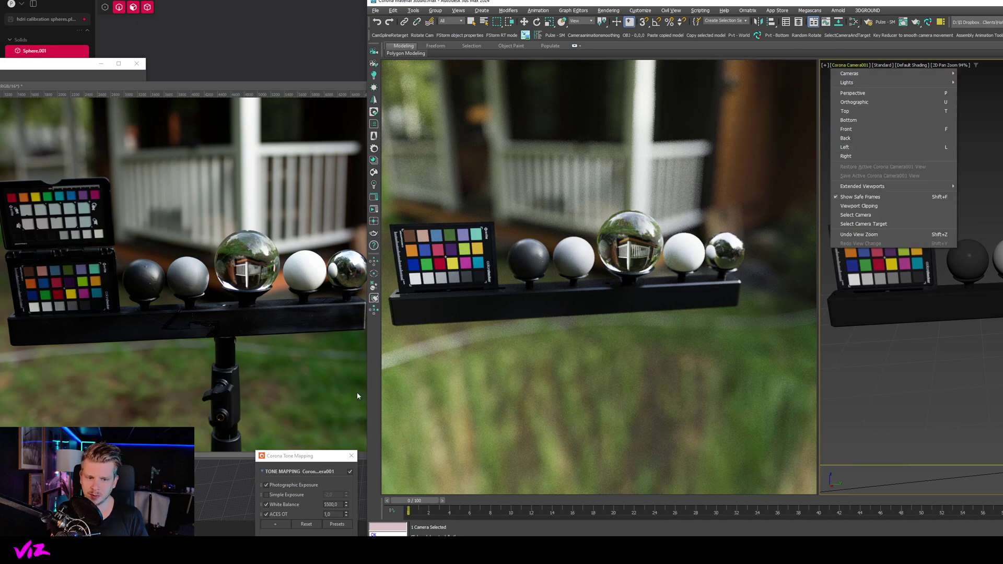
left_click(297, 456)
left_click_drag(301, 460, 562, 159)
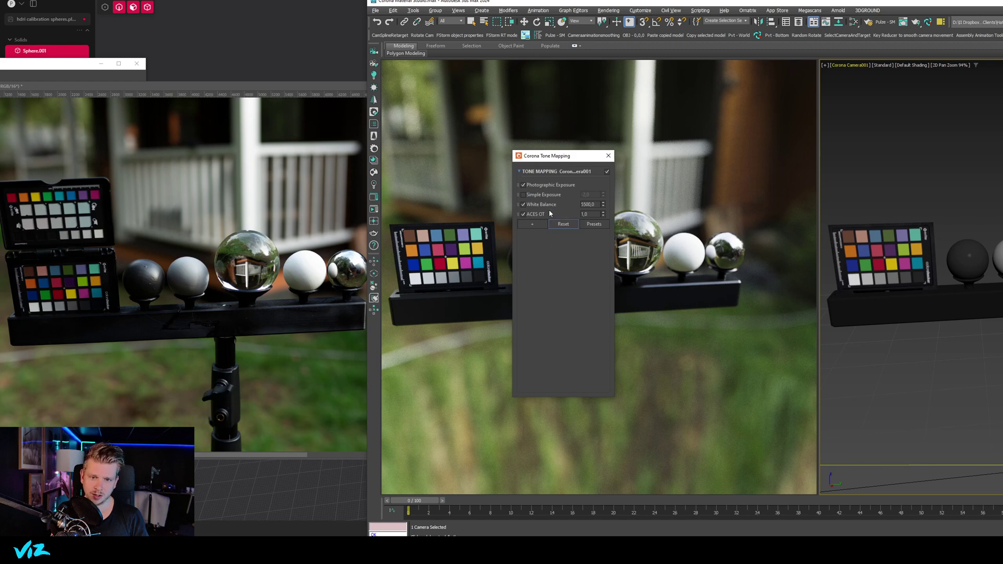
left_click(841, 68)
left_click(842, 67)
left_click(854, 68)
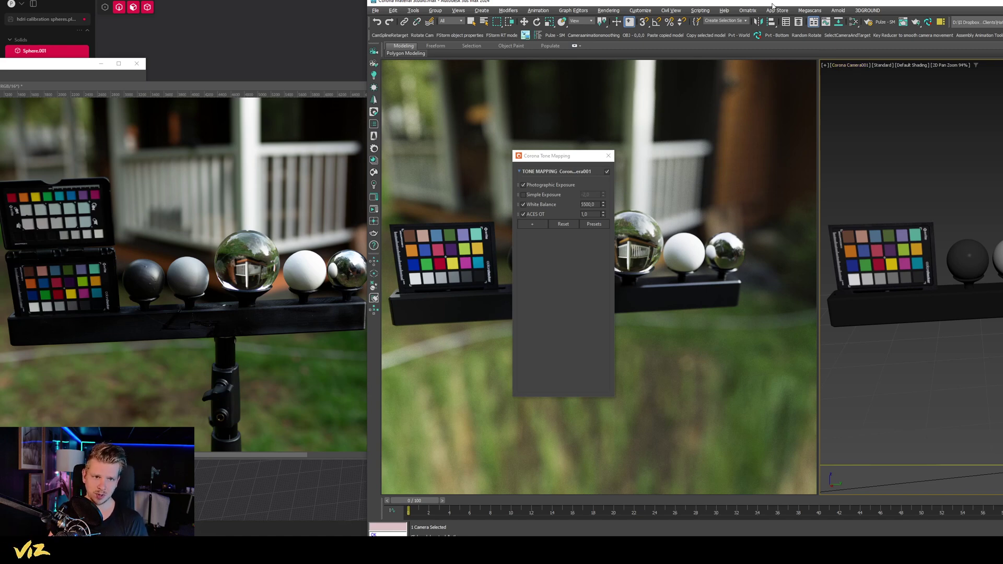
left_click_drag(226, 87, 353, 85)
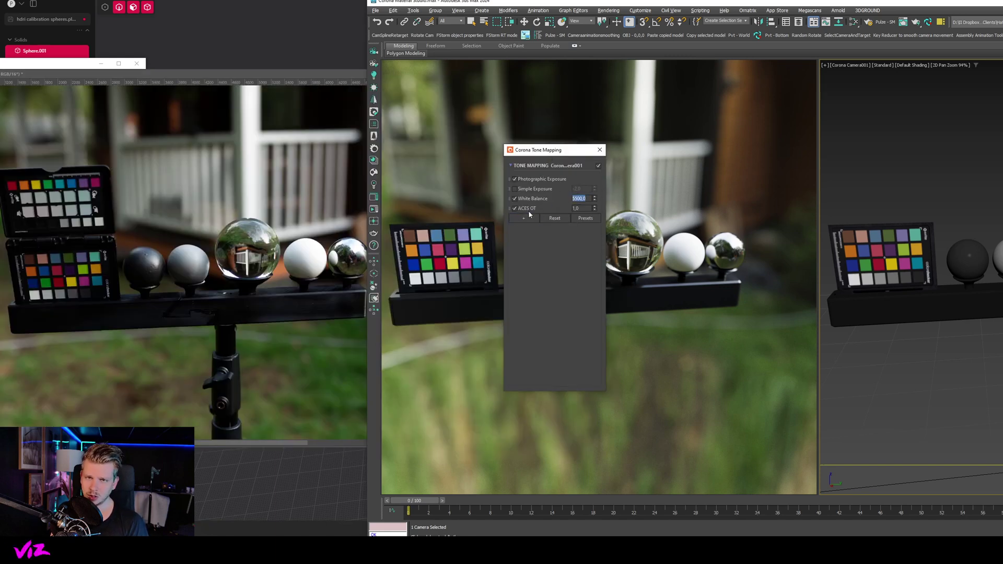
mouse_move(528, 210)
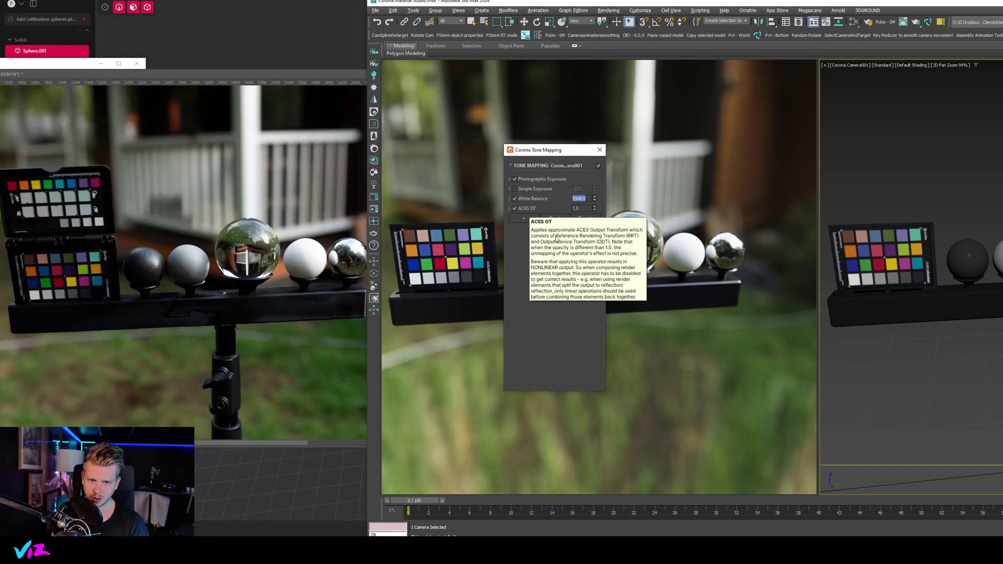
left_click(515, 208)
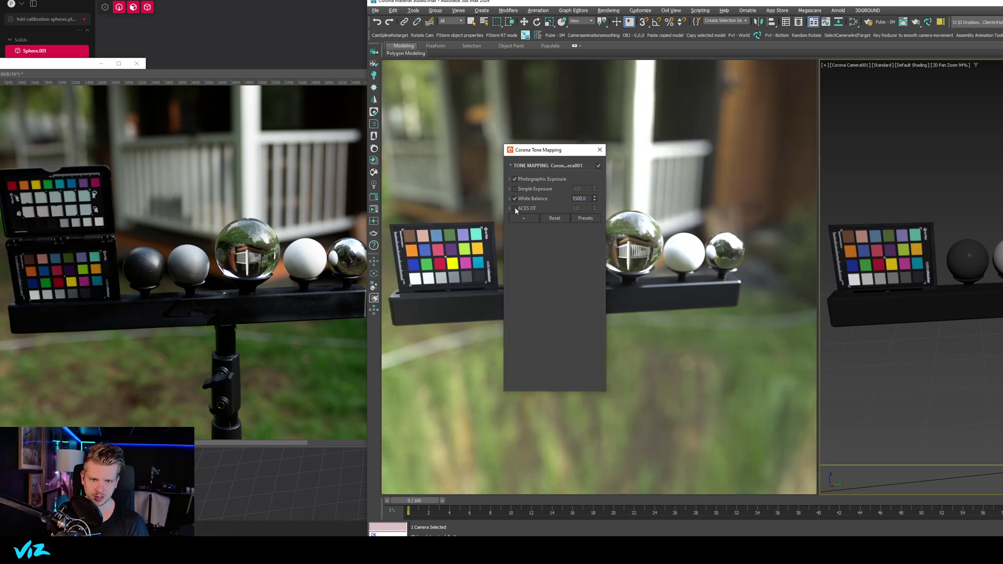
left_click(515, 209)
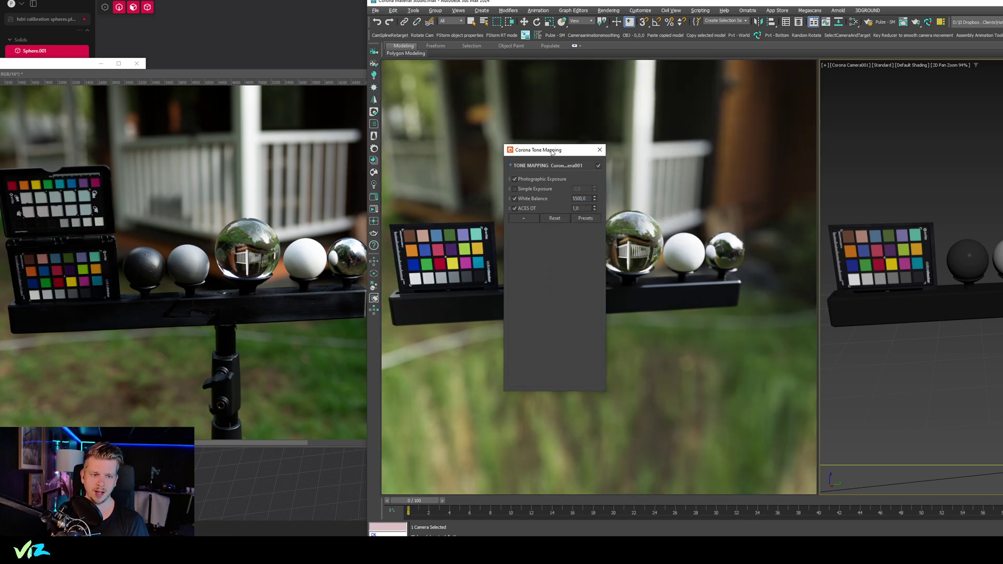
left_click_drag(552, 152, 282, 430)
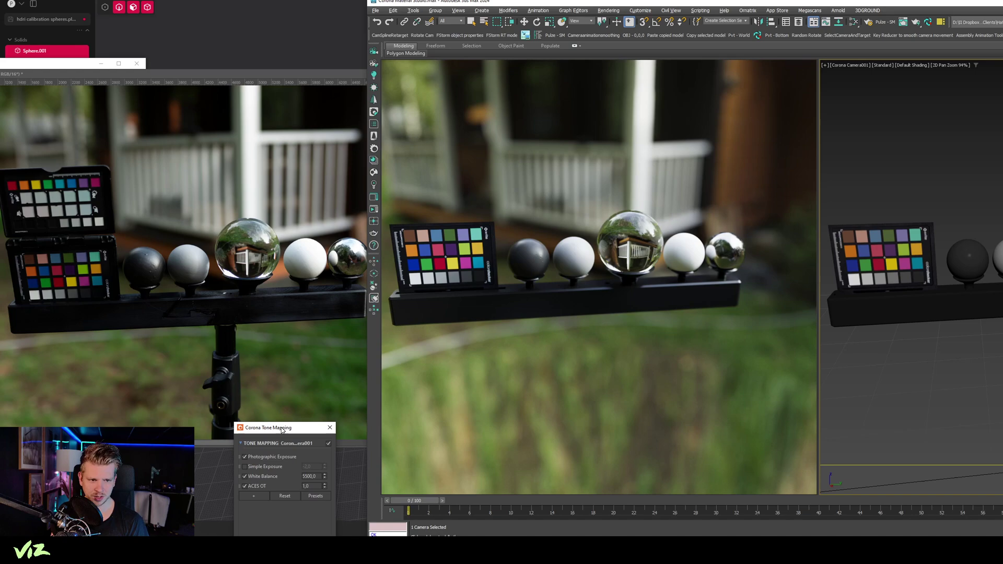
- Examine the colour checker patches close up in both the reference photo and the interactive render
left_click(263, 82)
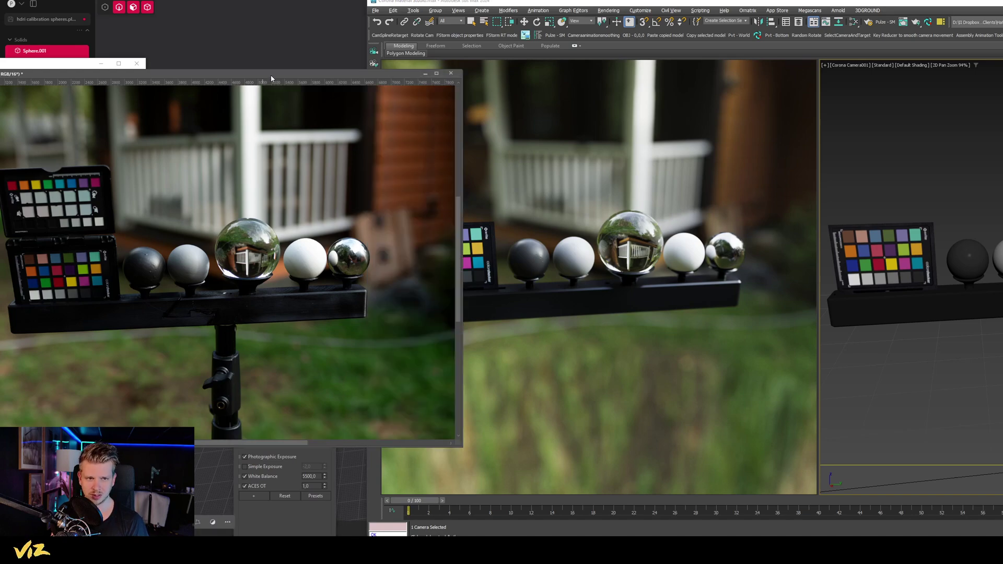
middle_click_drag(887, 229, 885, 223)
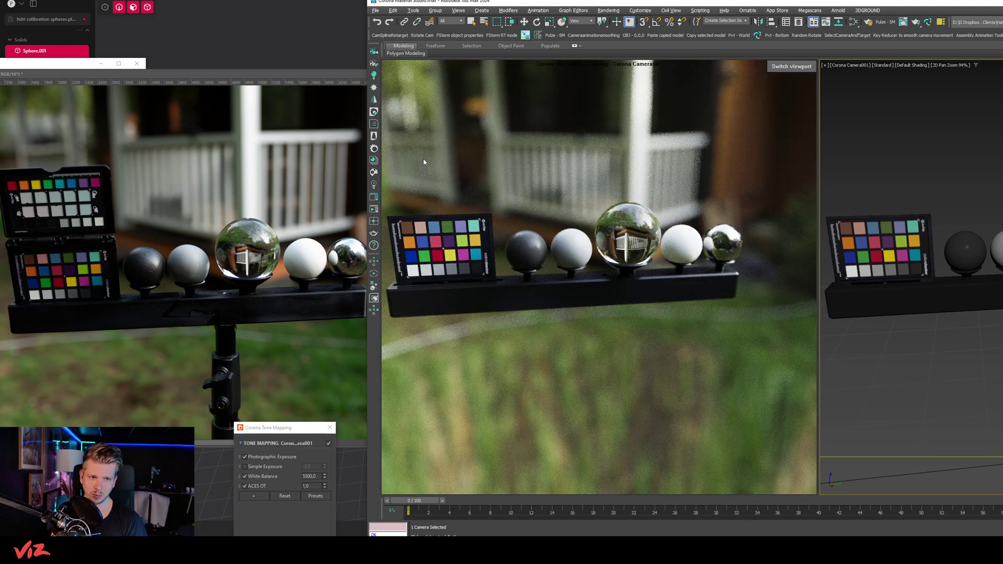
left_click(275, 71)
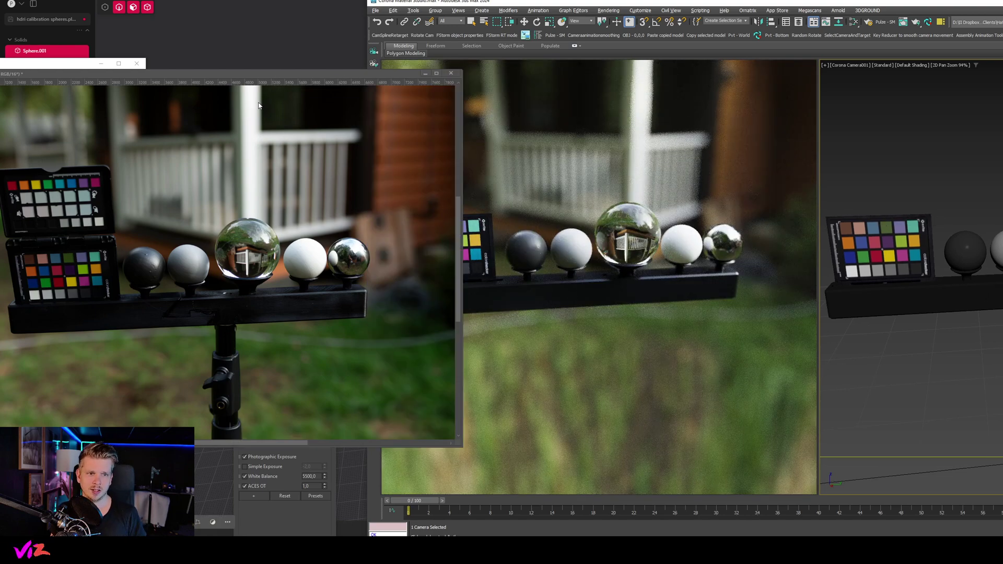
left_click(95, 220)
left_click(95, 220)
left_click(95, 220)
left_click_drag(95, 220, 397, 95)
scroll(890, 206, "up", 4)
middle_click_drag(890, 206, 987, 201)
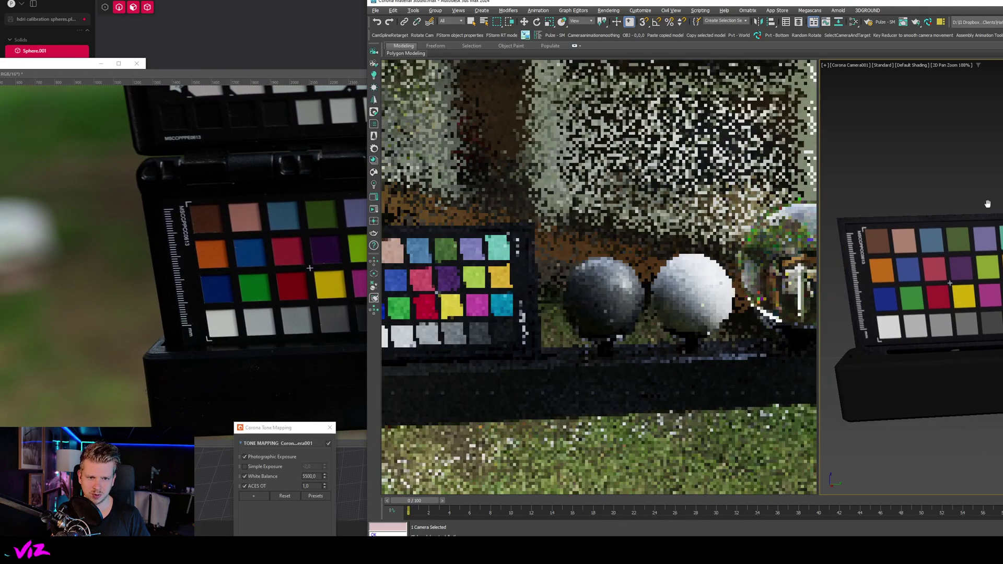
scroll(987, 202, "up", 2)
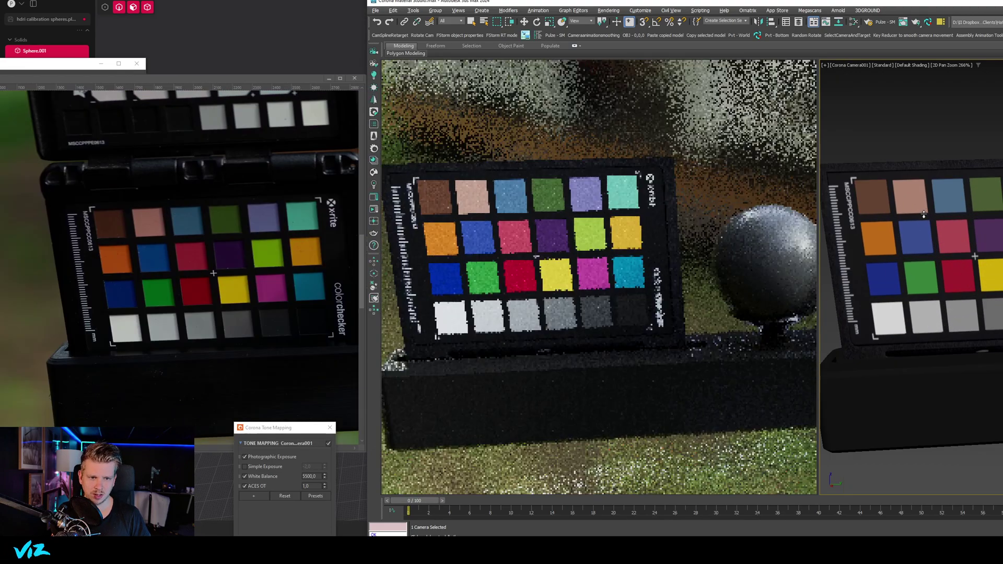
middle_click_drag(909, 207, 918, 214)
scroll(918, 214, "down", 2)
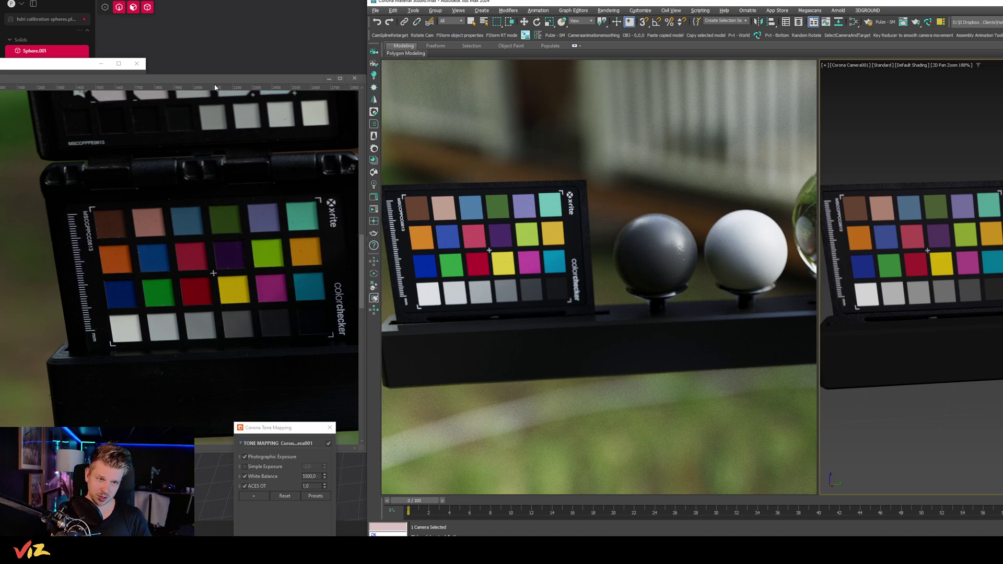
- Frame the dark and light grey spheres in the photo and render, and set the render's focus point on the dark sphere
left_click_drag(307, 218, 24, 233)
scroll(173, 255, "up", 3)
left_click_drag(286, 256, 232, 271)
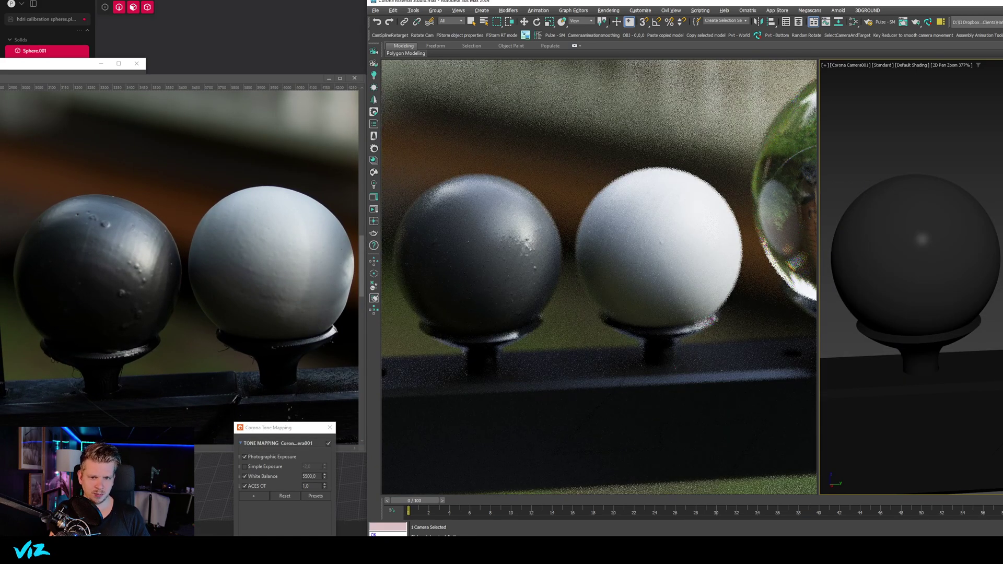
right_click(529, 238)
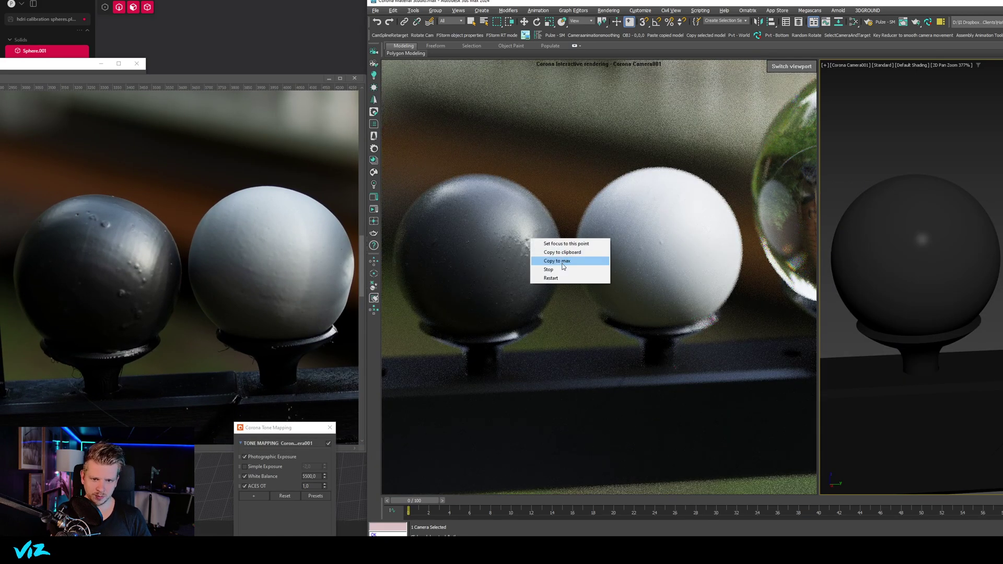
left_click(545, 243)
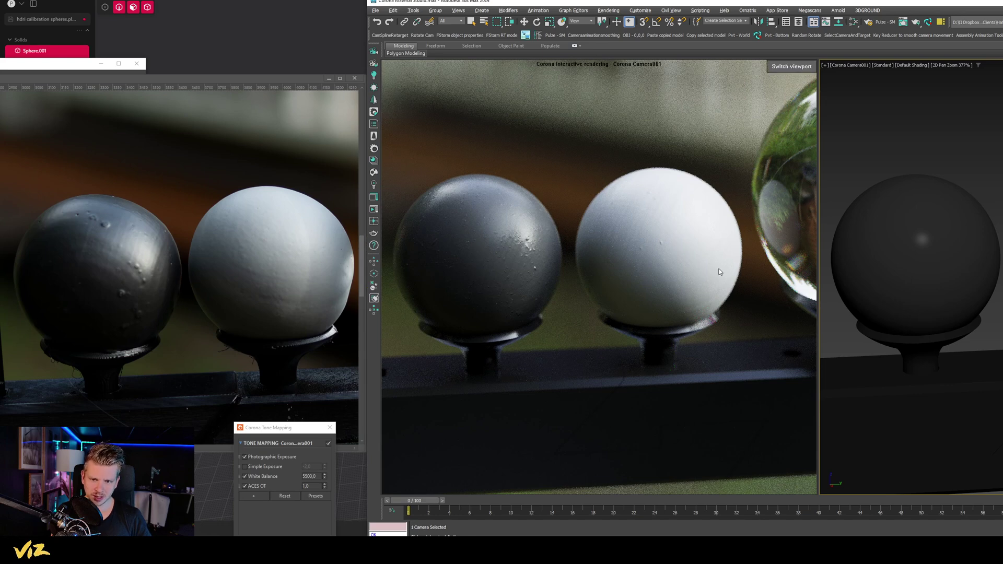
- Try a Filmic Mapping operator with Highlight Compression 1.0 in the camera's tone mapping, and remove it again
left_click_drag(277, 433, 312, 332)
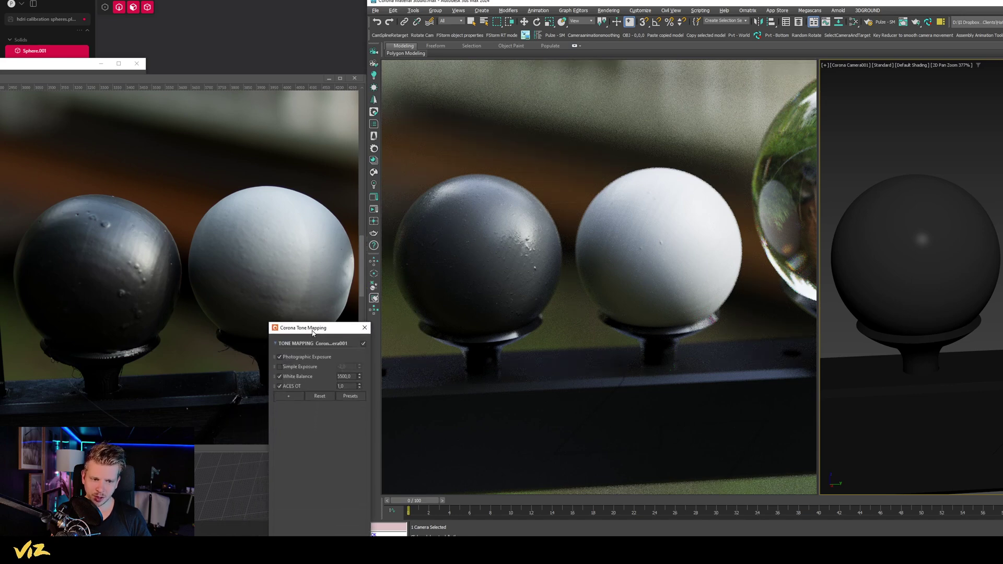
left_click(288, 396)
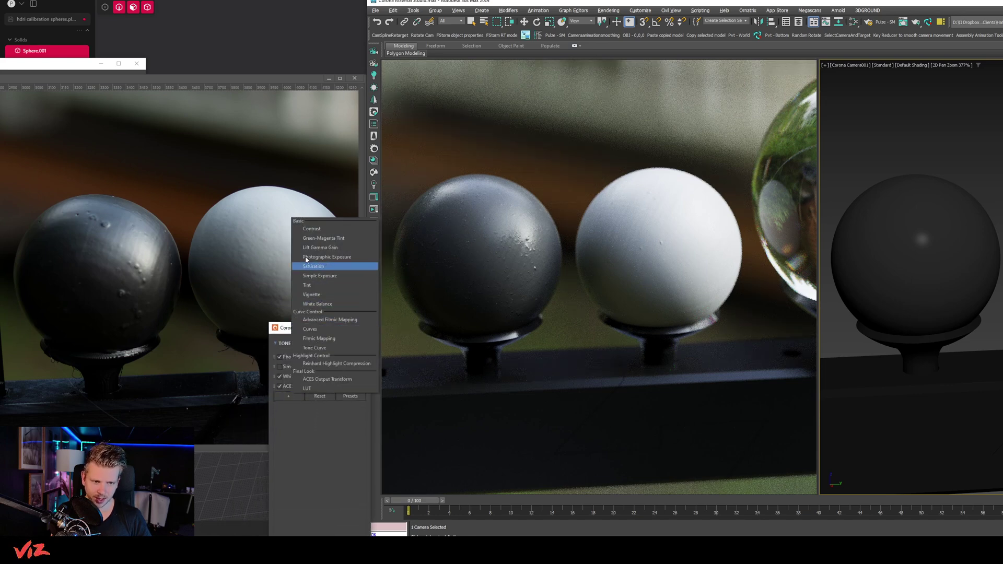
left_click(325, 339)
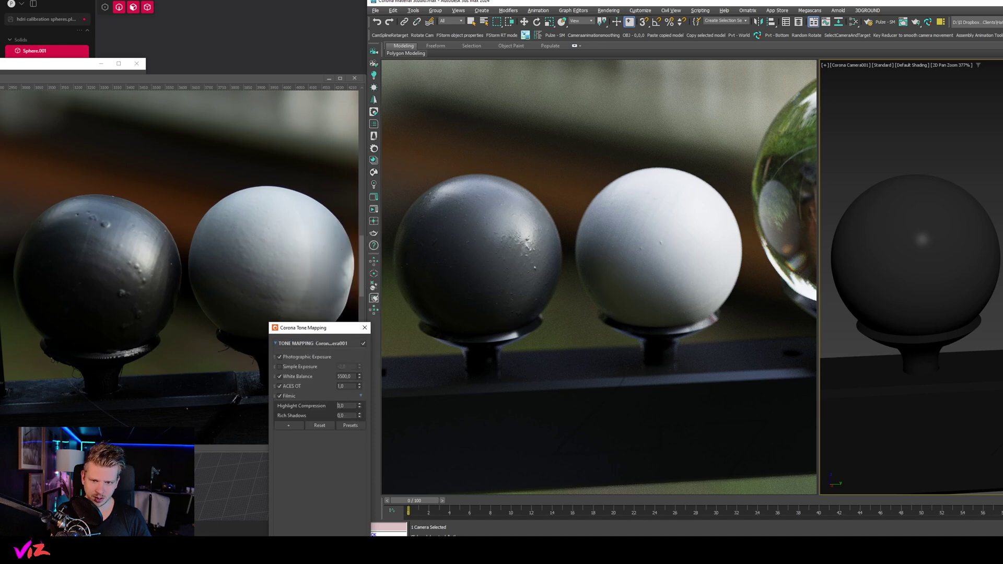
left_click_drag(333, 1, 341, 530)
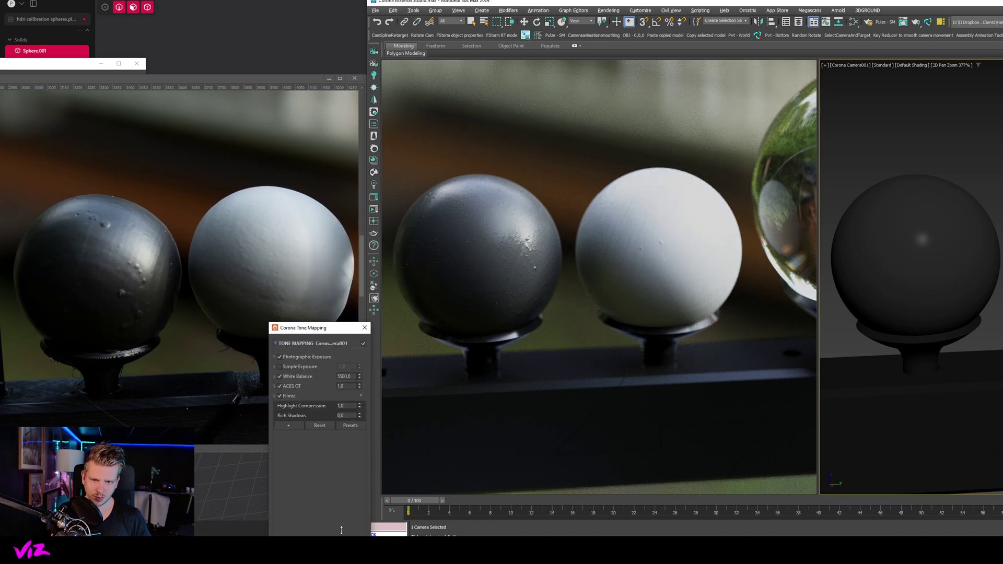
left_click(293, 396)
right_click(290, 396)
left_click(301, 404)
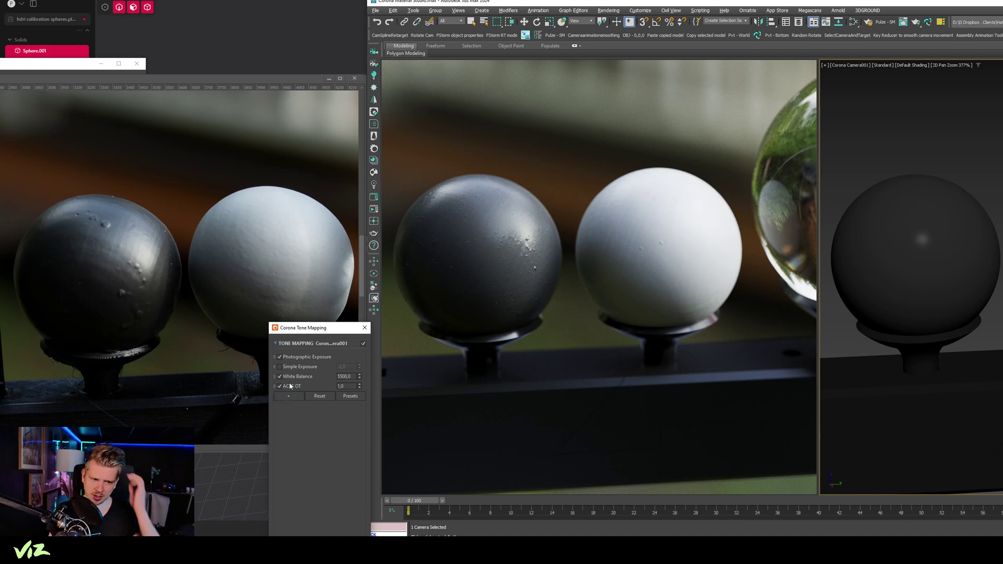
left_click(289, 396)
left_click(310, 328)
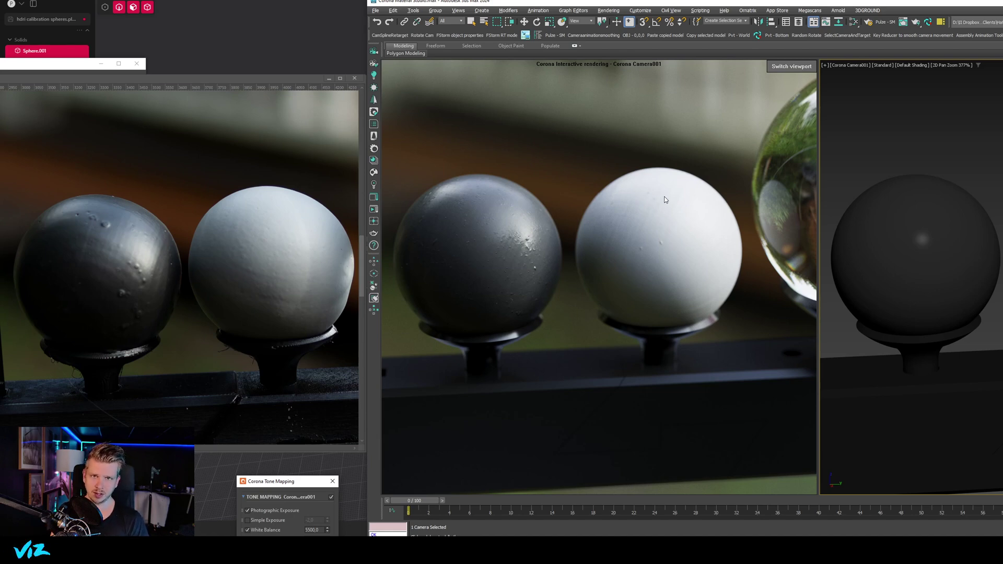
- Compare the glass, white and chrome spheres between photo and render, and set the render's focus point on the chrome sphere
left_click_drag(313, 269, 32, 272)
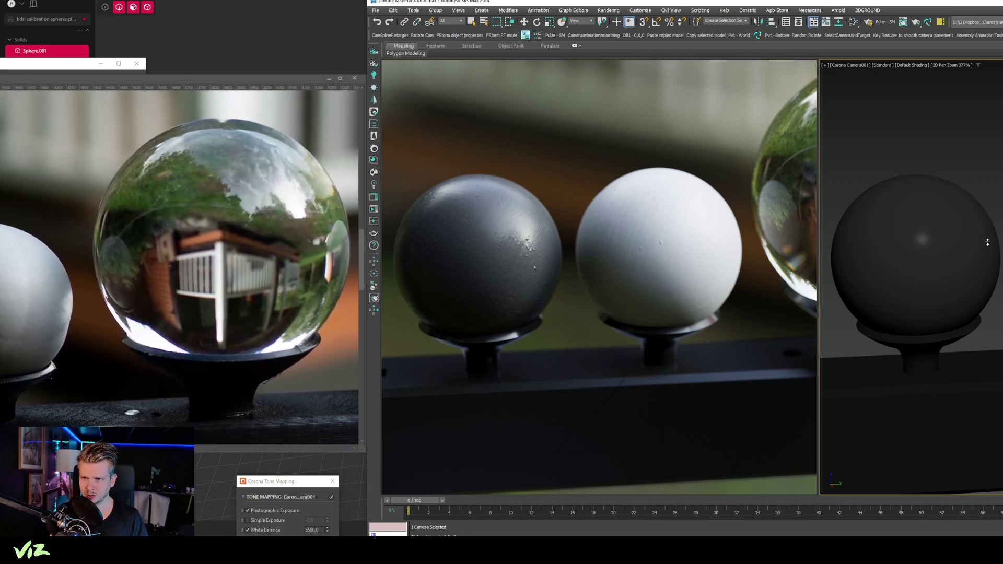
middle_click_drag(1002, 219, 1001, 248)
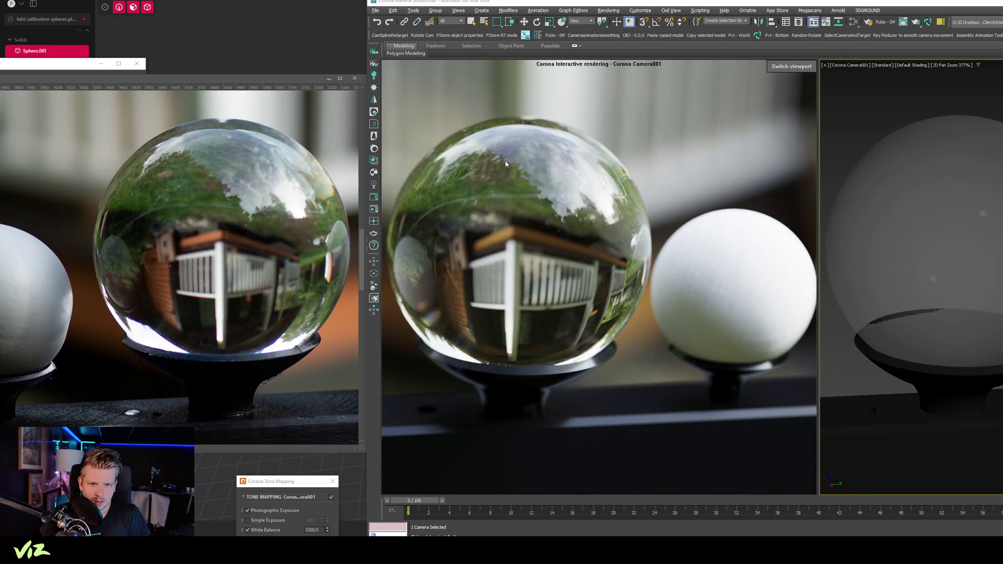
left_click_drag(302, 232, 114, 236)
left_click_drag(256, 231, 95, 235)
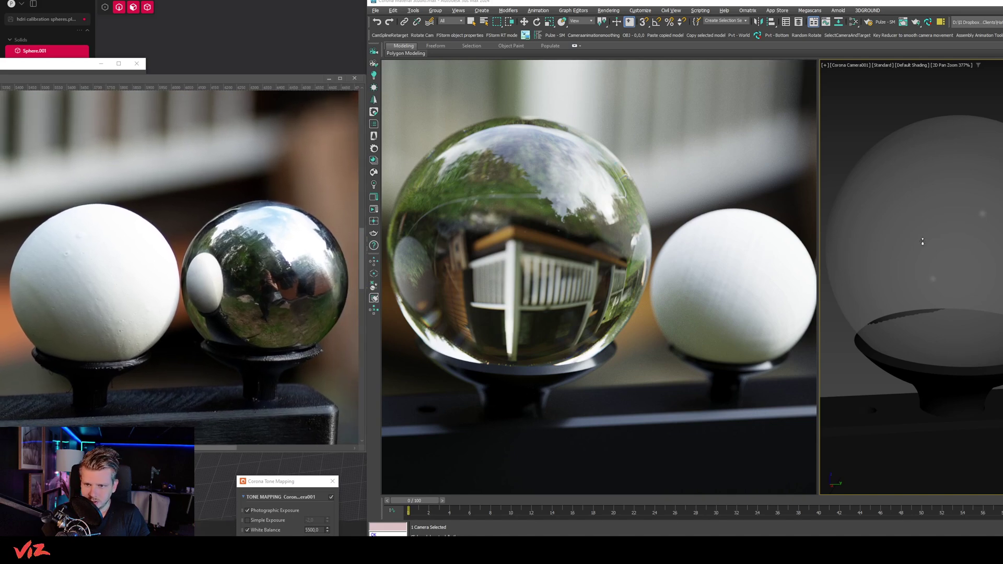
middle_click_drag(1002, 235, 898, 229)
right_click(605, 250)
left_click(641, 255)
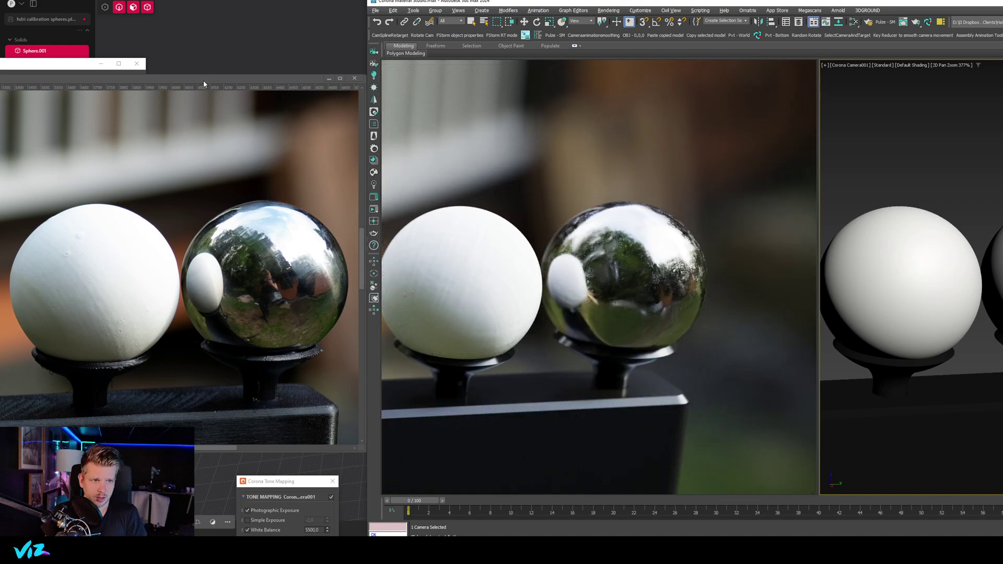
- Set the reference photo's exposure to -2.00 in Camera Raw, keeping the photo beside the render
left_click_drag(203, 79, 199, 80)
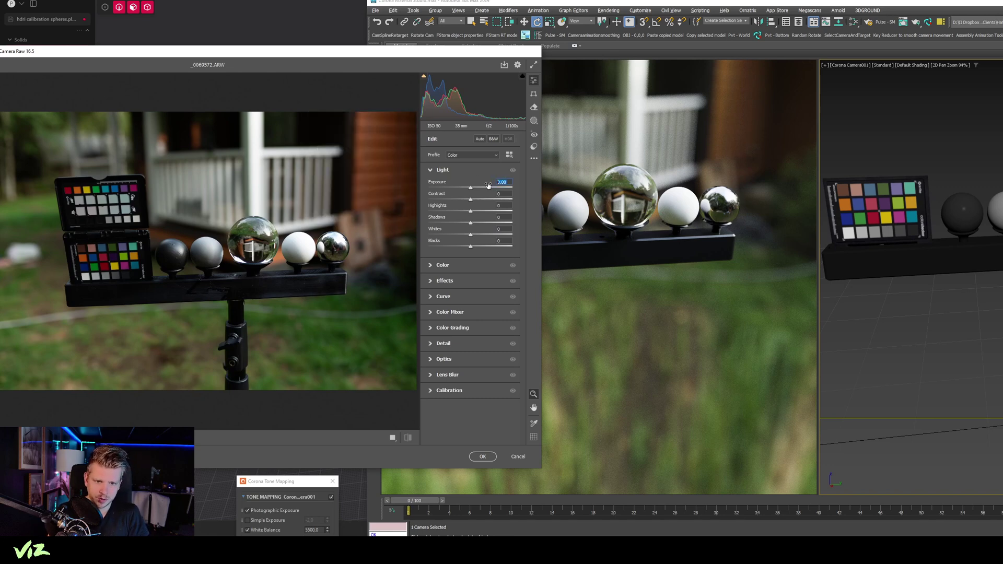
type("2")
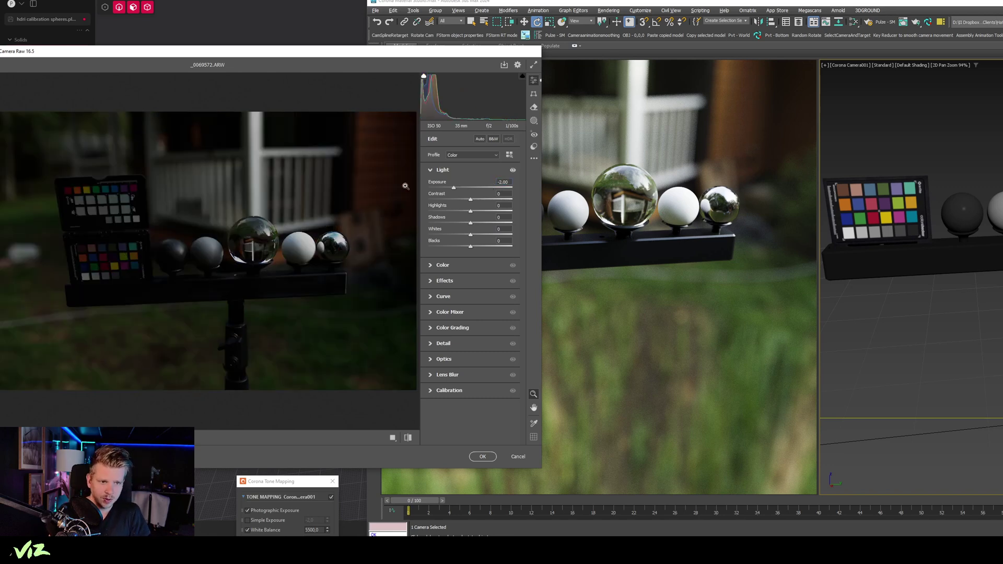
left_click_drag(372, 54, 379, 56)
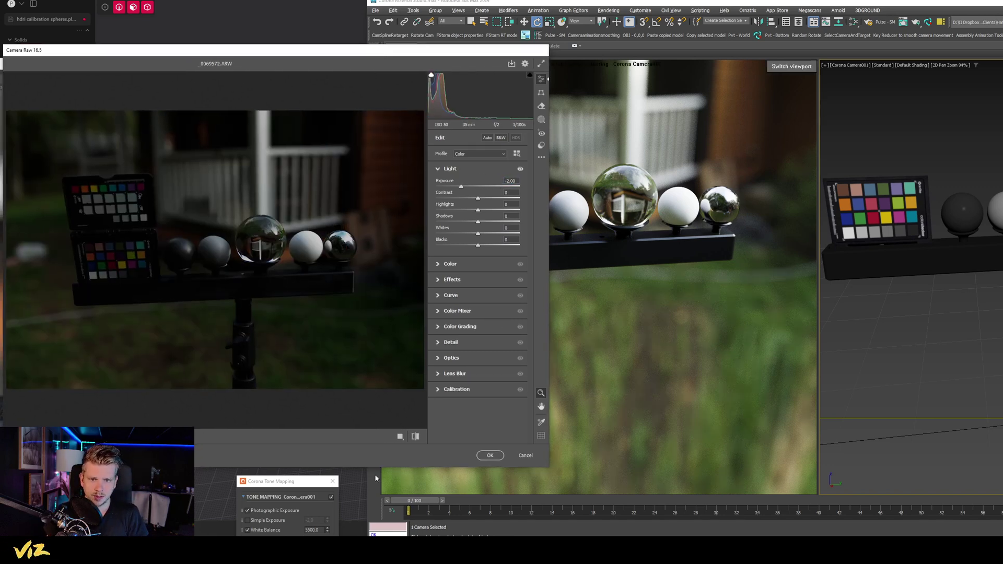
- Enable the Simple Exposure operator at -2.0 in the camera's Corona tone mapping
left_click_drag(301, 485, 360, 382)
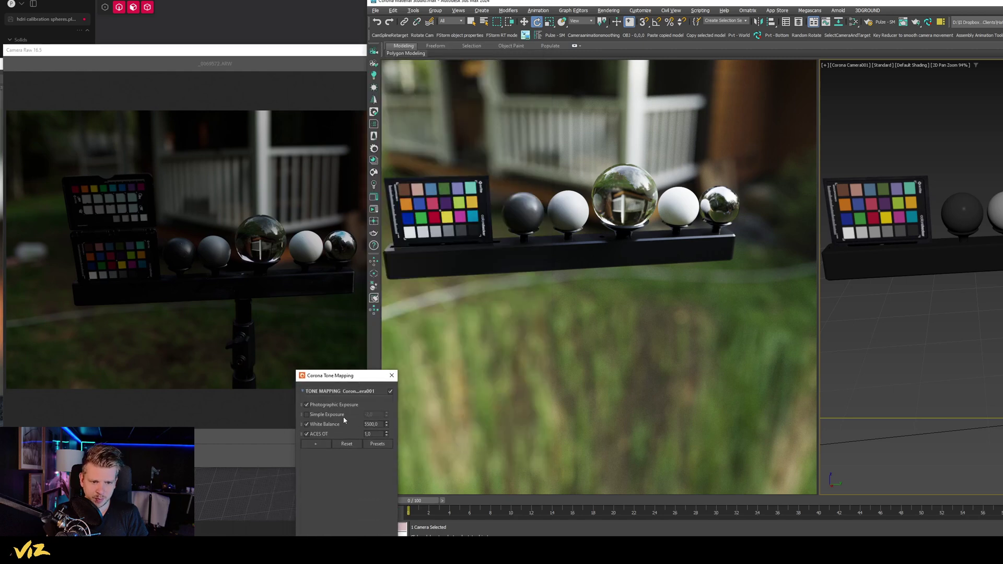
left_click_drag(344, 376, 326, 433)
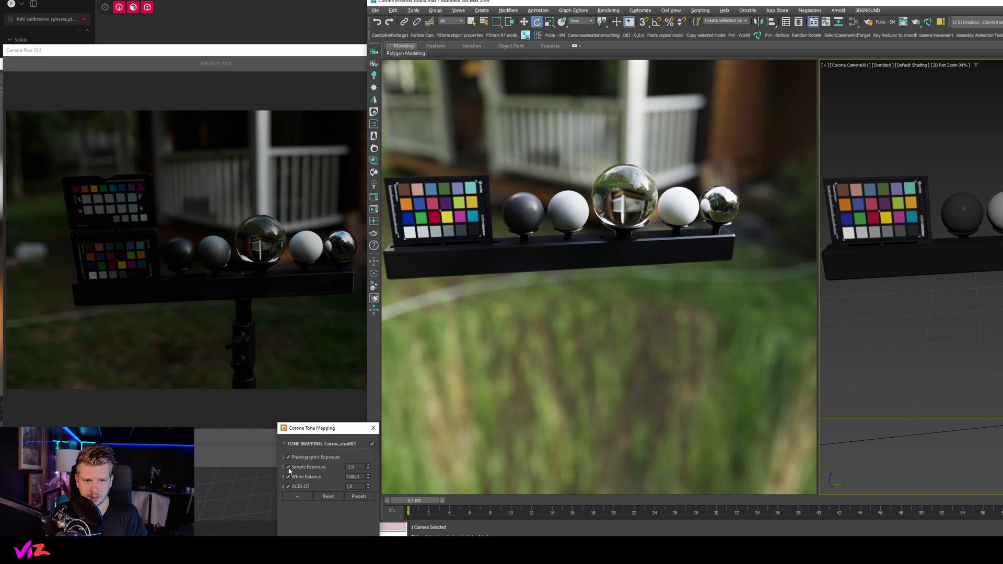
- Toggle the camera's Simple Exposure operator at -2.0 and compare the render with the darkened reference photo
left_click(289, 467)
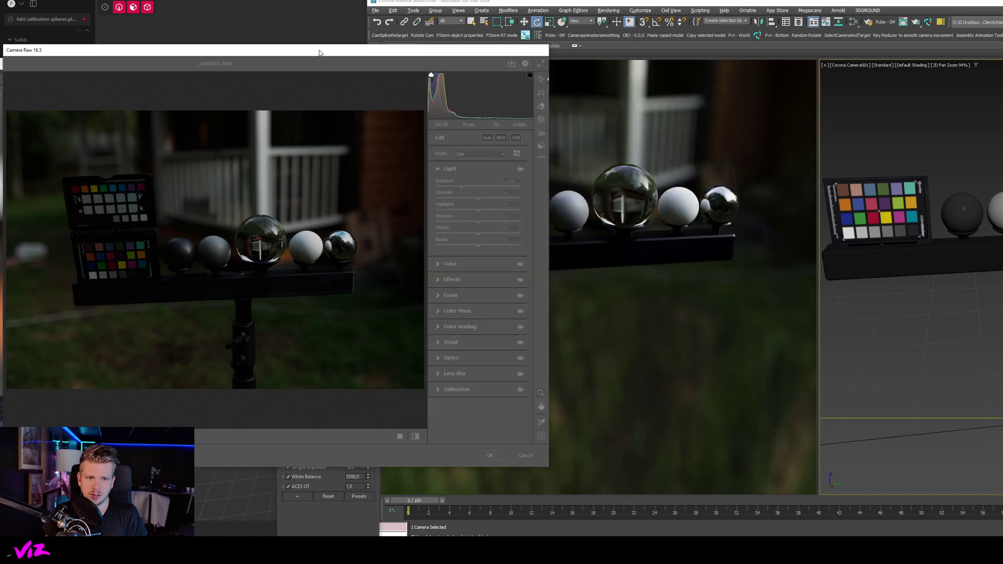
left_click(658, 197)
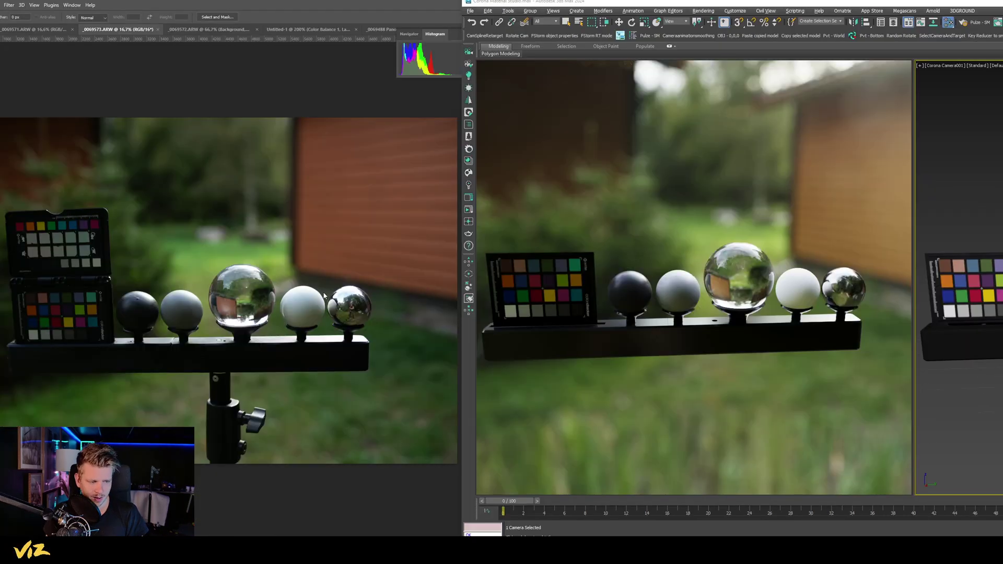
- Compare the dark, grey, glass, white and chrome spheres up close between the red cabin photo and the matching render
mouse_move(662, 243)
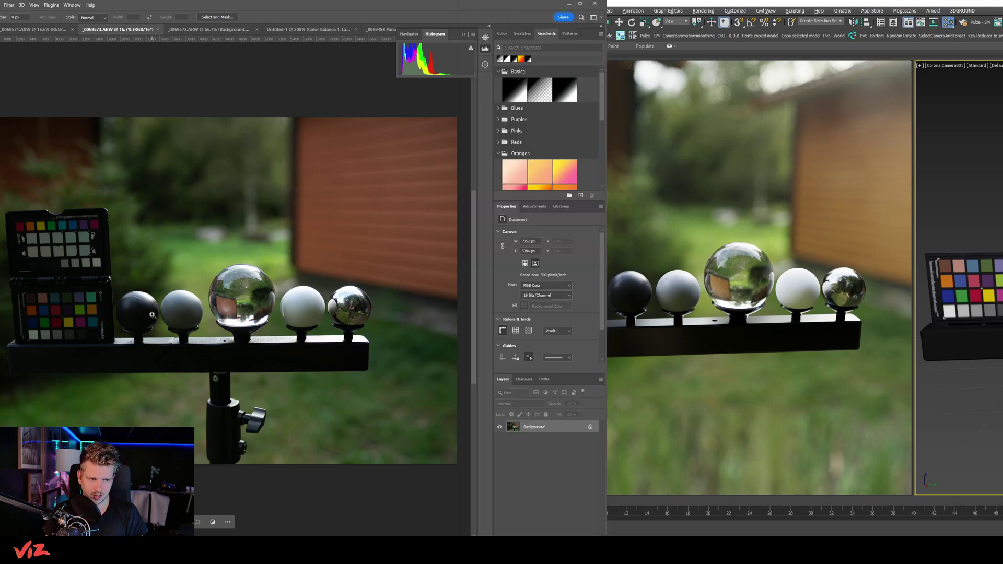
scroll(256, 279, "up", 3)
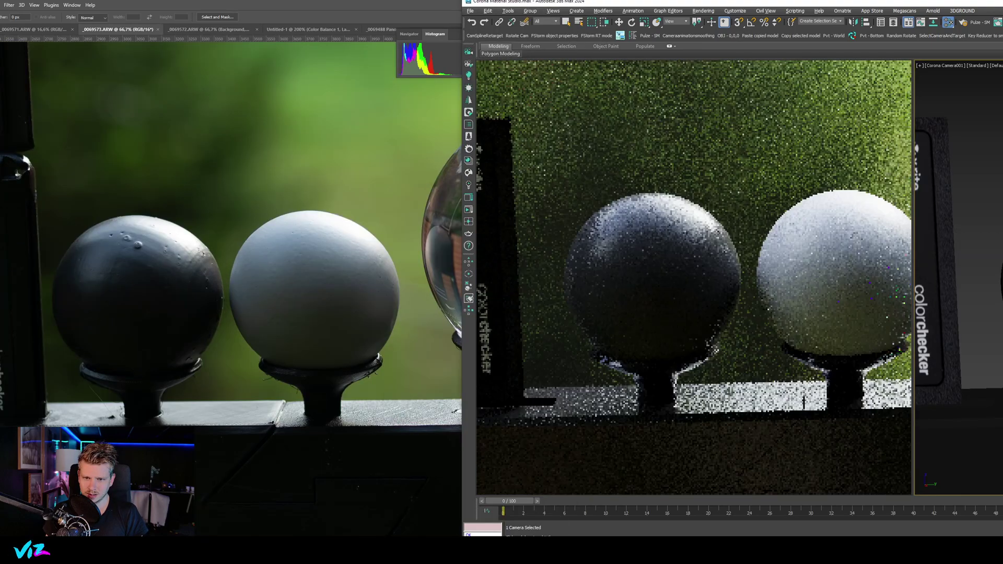
middle_click_drag(1002, 275, 945, 272)
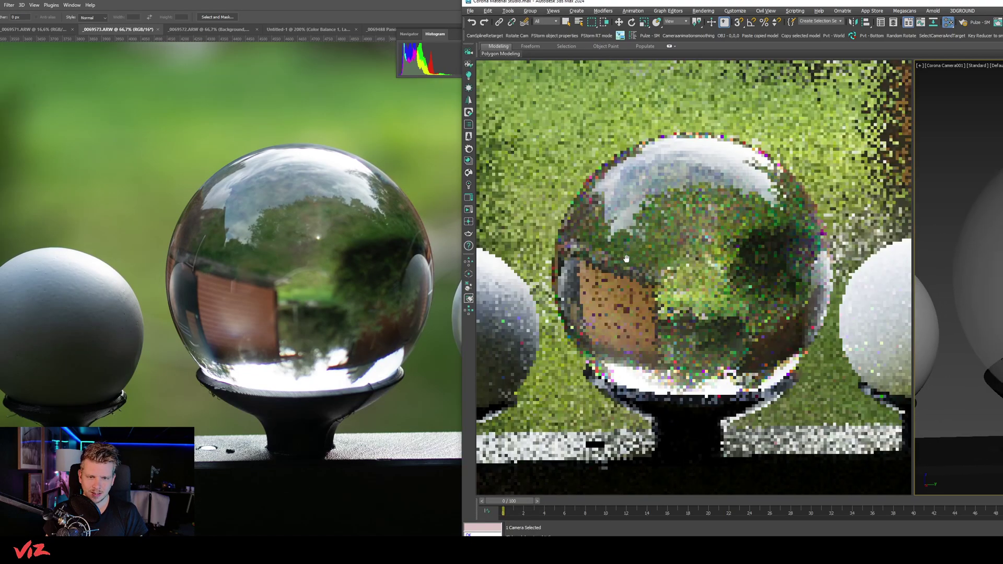
middle_click_drag(626, 258, 600, 273)
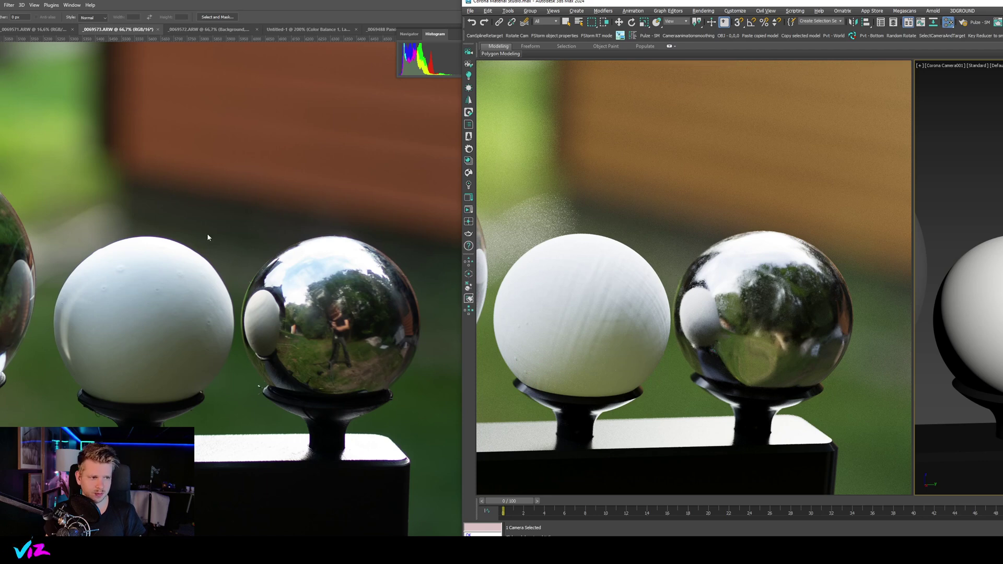
- Bring up the forest reference photo _0069571.ARW in Photoshop, fitted to the view
left_click(214, 34)
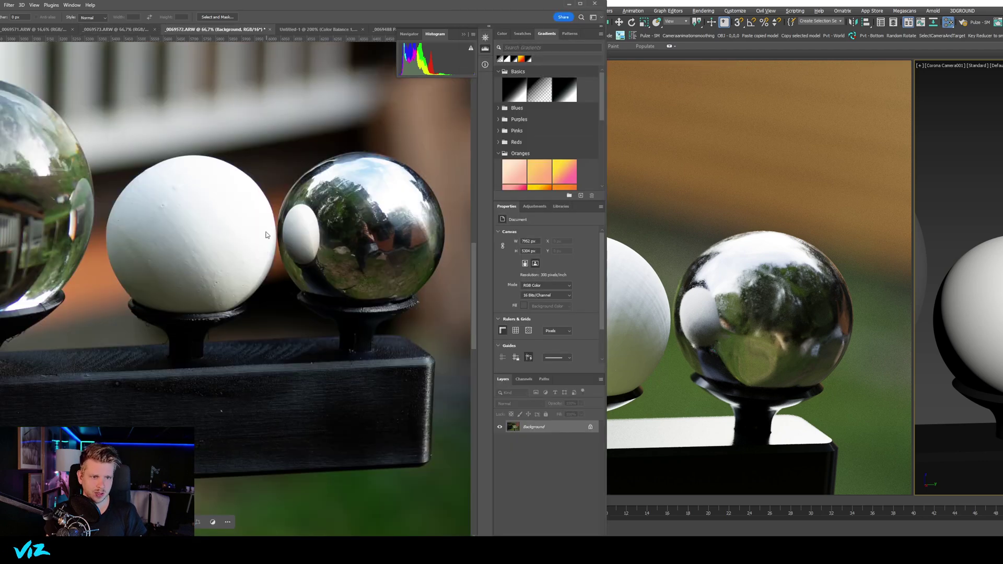
key("ctrl+0")
left_click(48, 29)
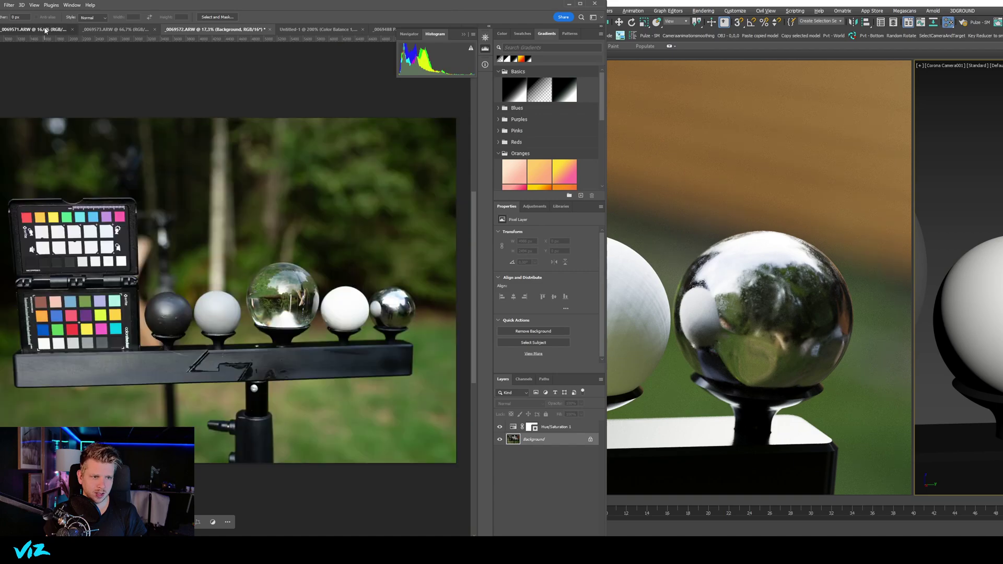
key("ctrl+0")
- Frame the whole row of spheres and the colour checker in the render and compare its exposure with the forest photo
left_click(766, 5)
scroll(984, 171, "down", 8)
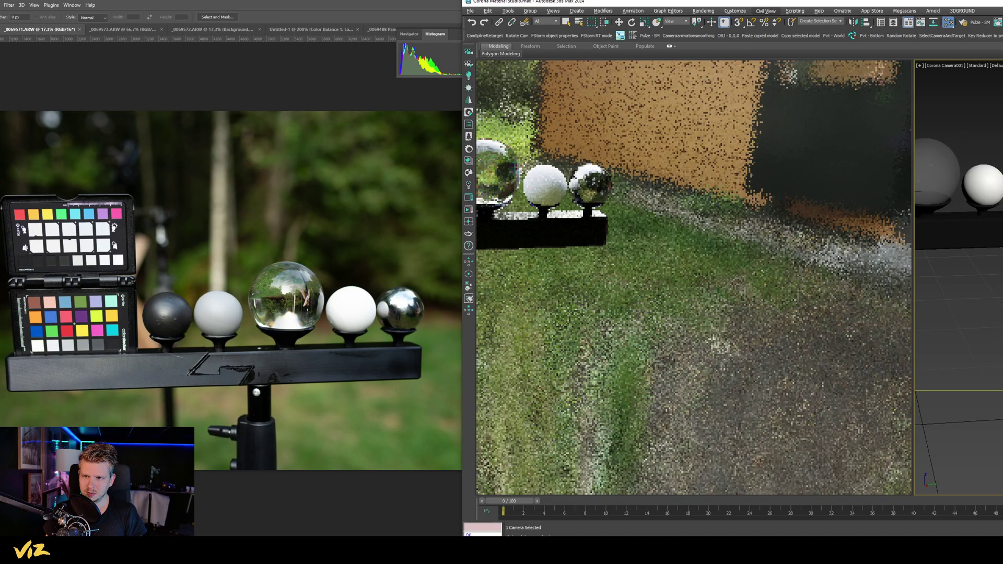
middle_click_drag(974, 175, 1002, 244)
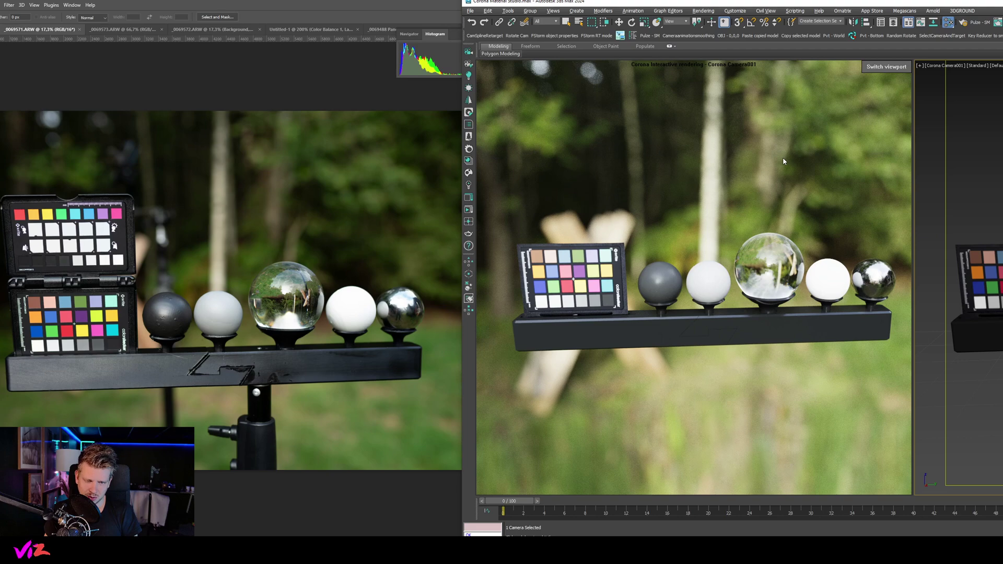
left_click(338, 15)
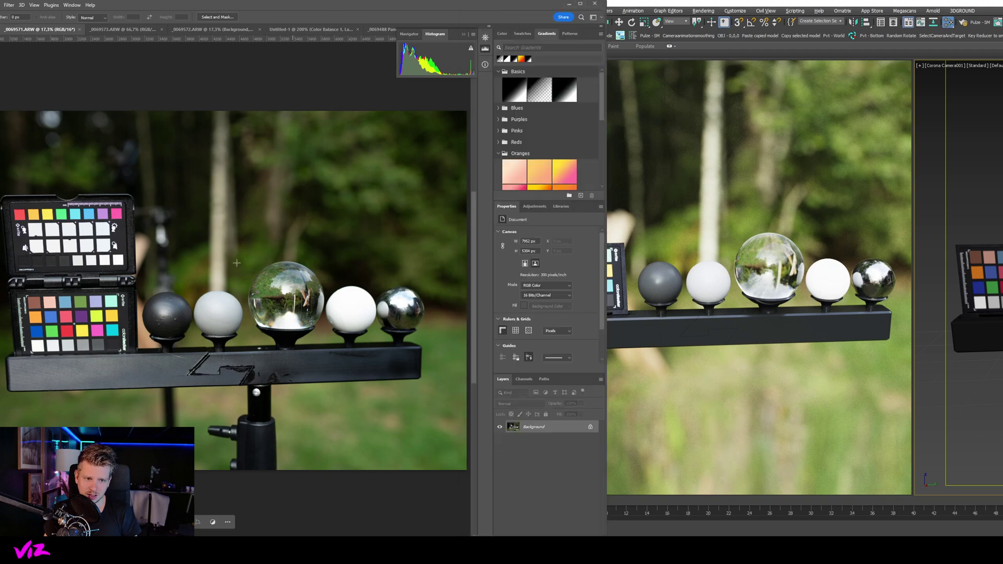
left_click(722, 13)
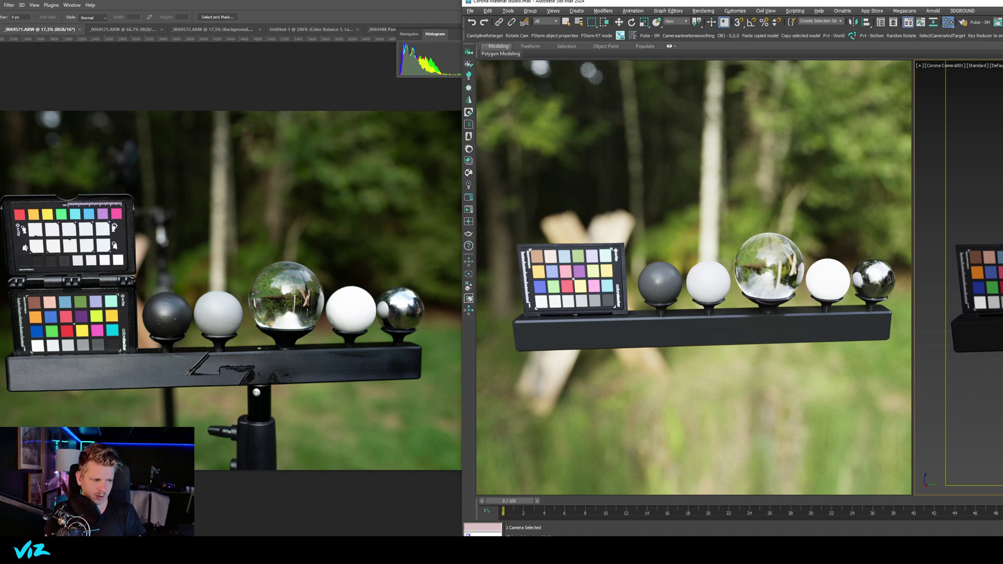
- Enable the Simple Exposure operator in the camera's Corona tone mapping, set it to -1.0, and clear the dialog from the photo
left_click_drag(125, 459, 170, 355)
left_click(143, 390)
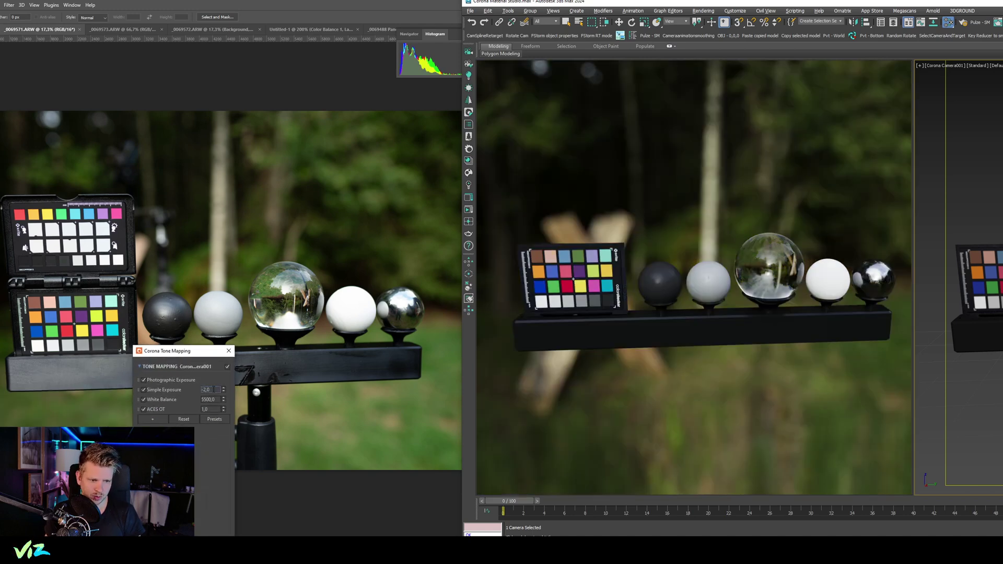
double_click(209, 390)
type("-")
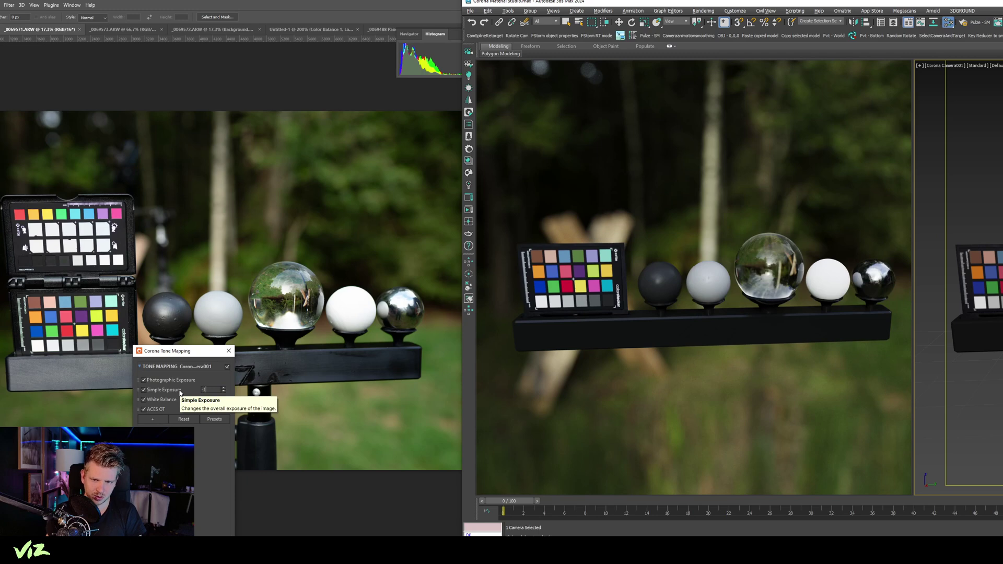
type("1")
key("Return")
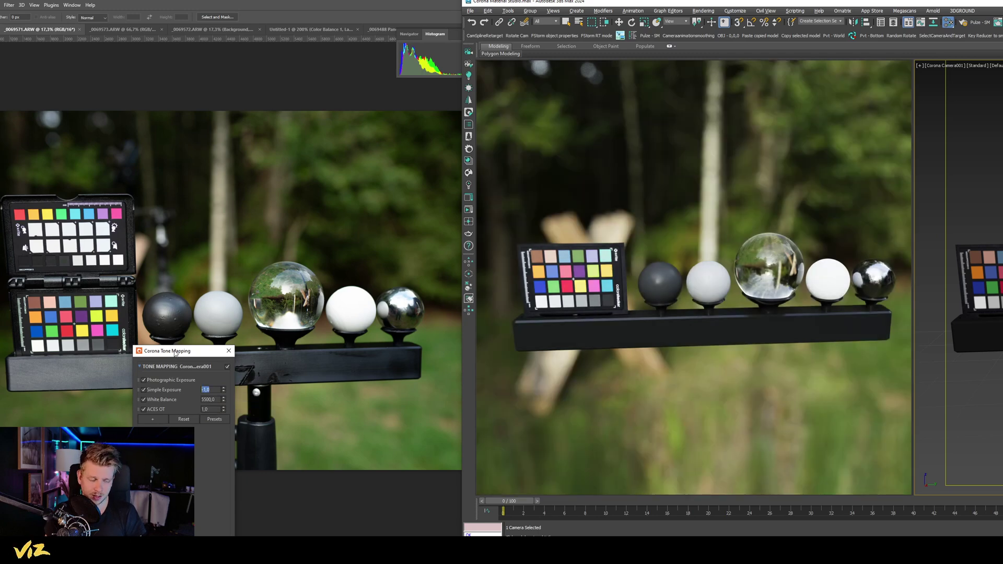
left_click_drag(174, 351, 0, 359)
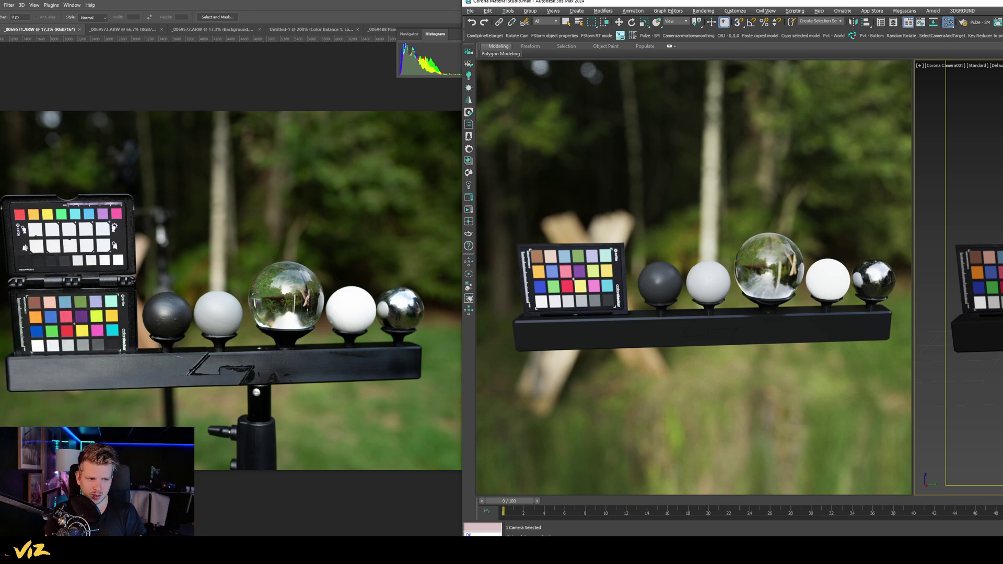
- Compare the dark and light grey spheres up close between the forest photo and the render
left_click(323, 234)
scroll(144, 318, "up", 4, "alt")
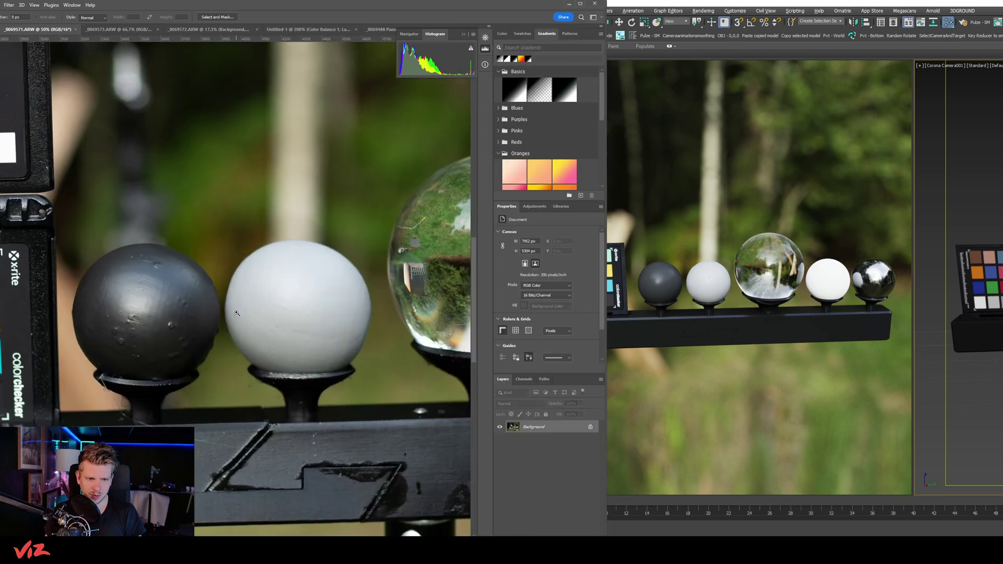
left_click_drag(227, 335, 263, 326)
left_click(853, 283)
scroll(990, 266, "up", 5)
scroll(990, 266, "up", 3)
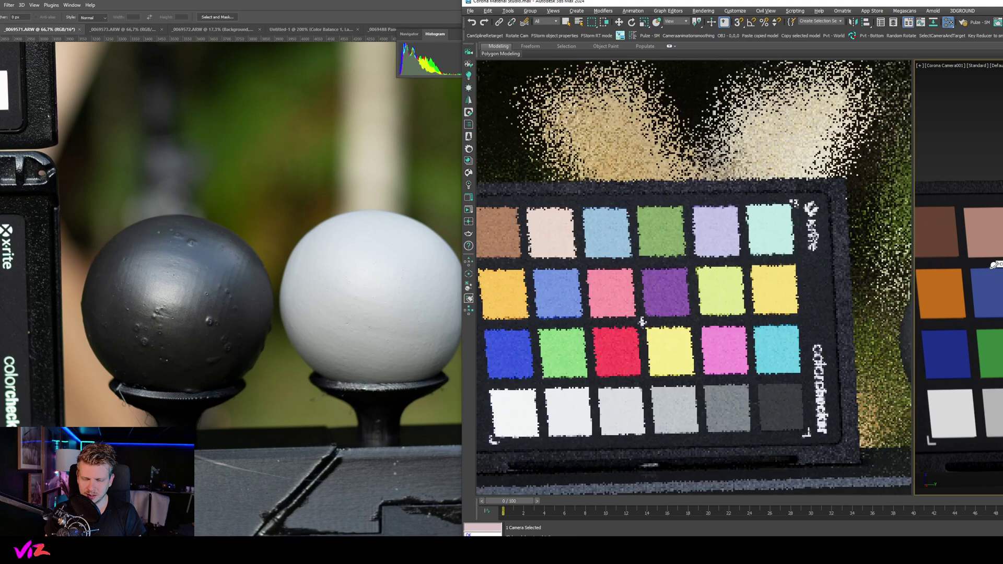
middle_click_drag(1002, 265, 999, 250)
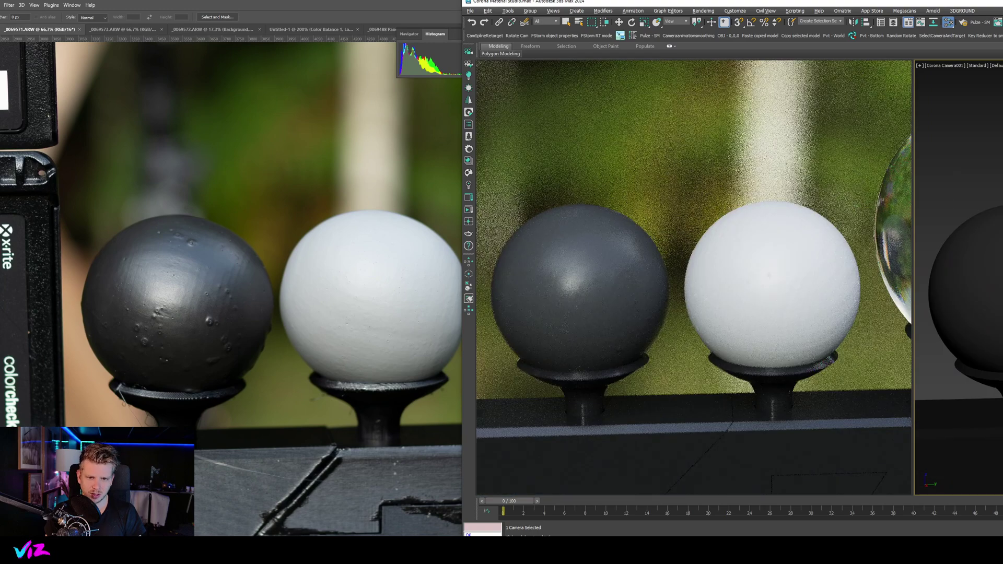